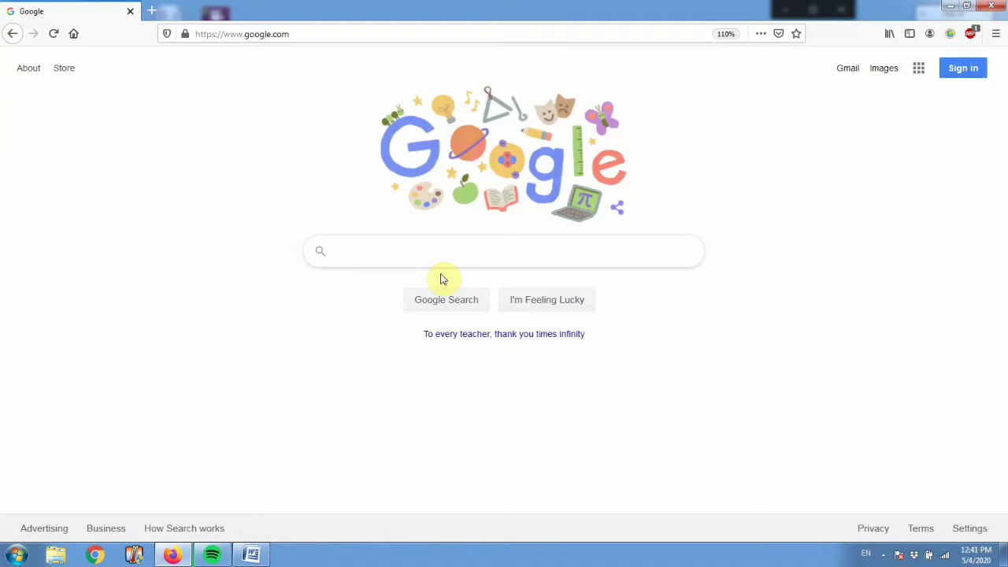
Load gmail.com from Firefox's address bar to reach the Google sign-in page.
left_click(460, 252)
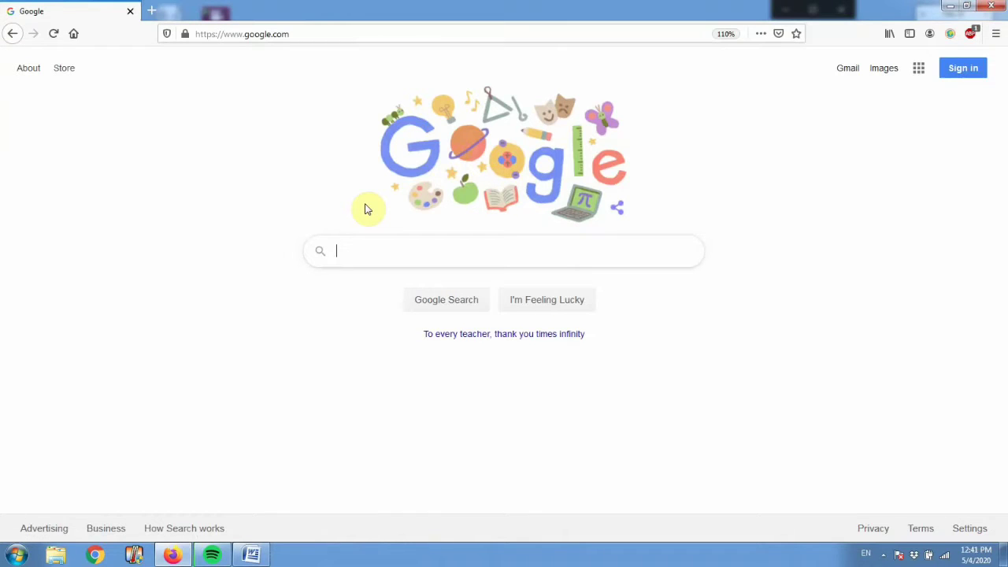
left_click(288, 33)
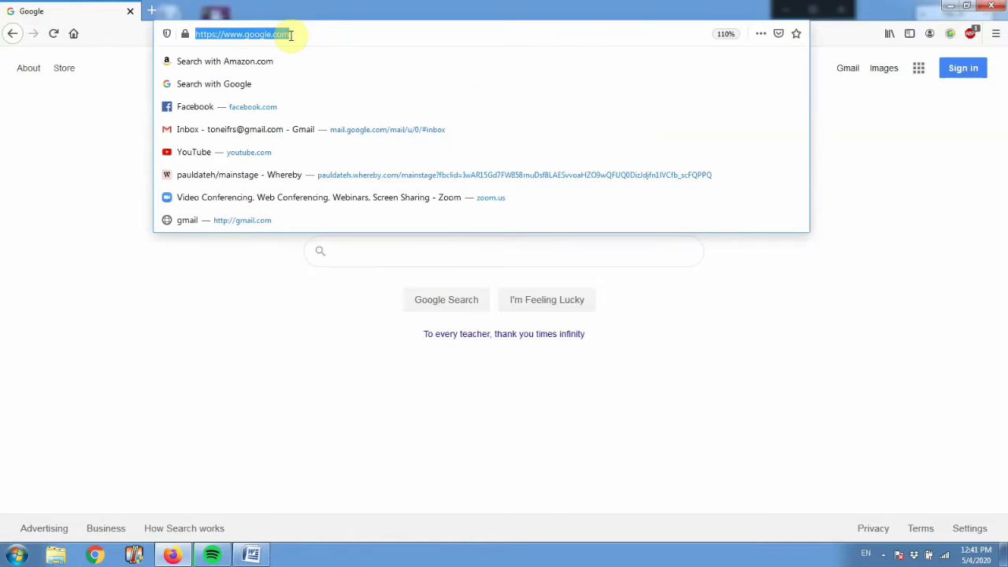
type("gmail")
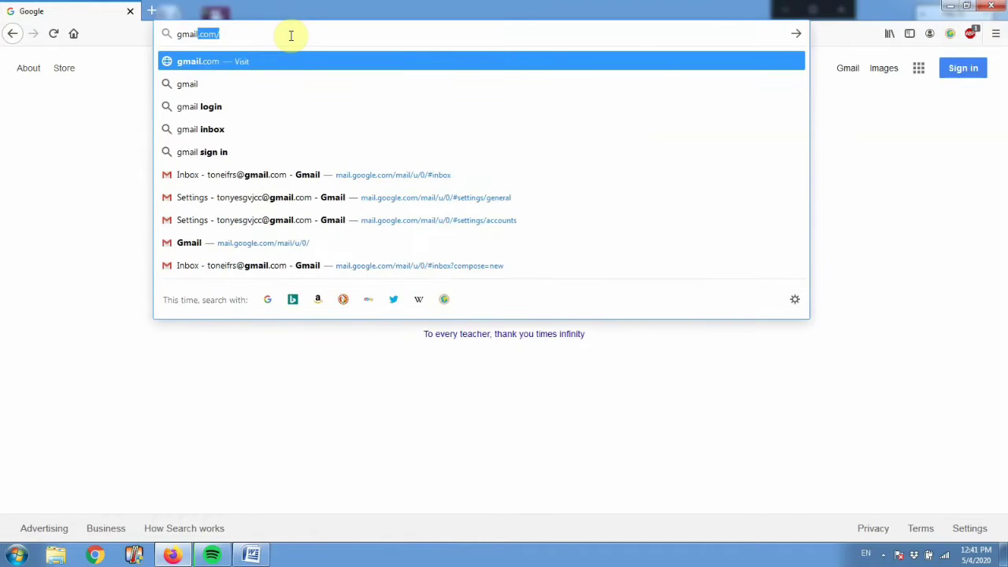
type(".com")
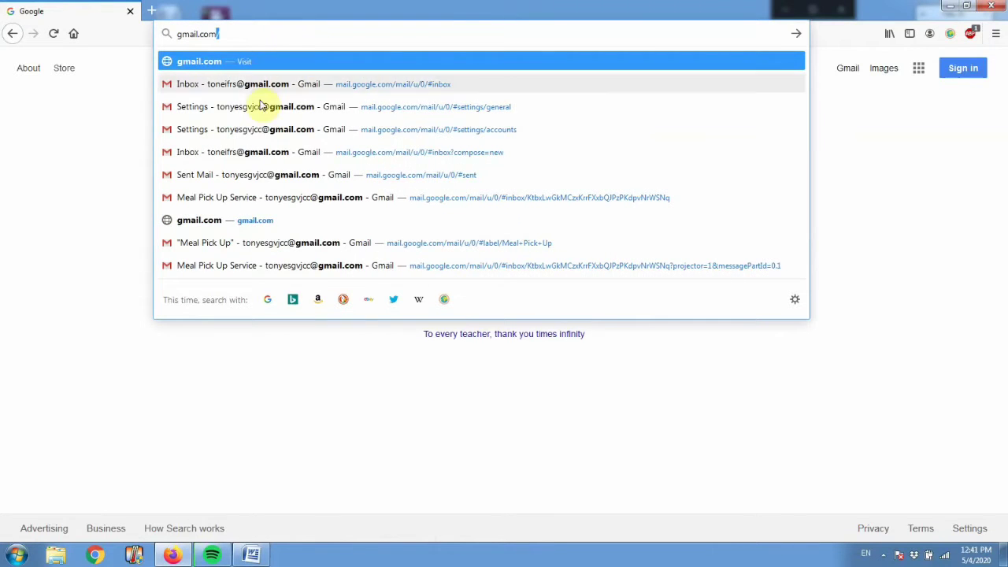
key("Return")
left_click(243, 27)
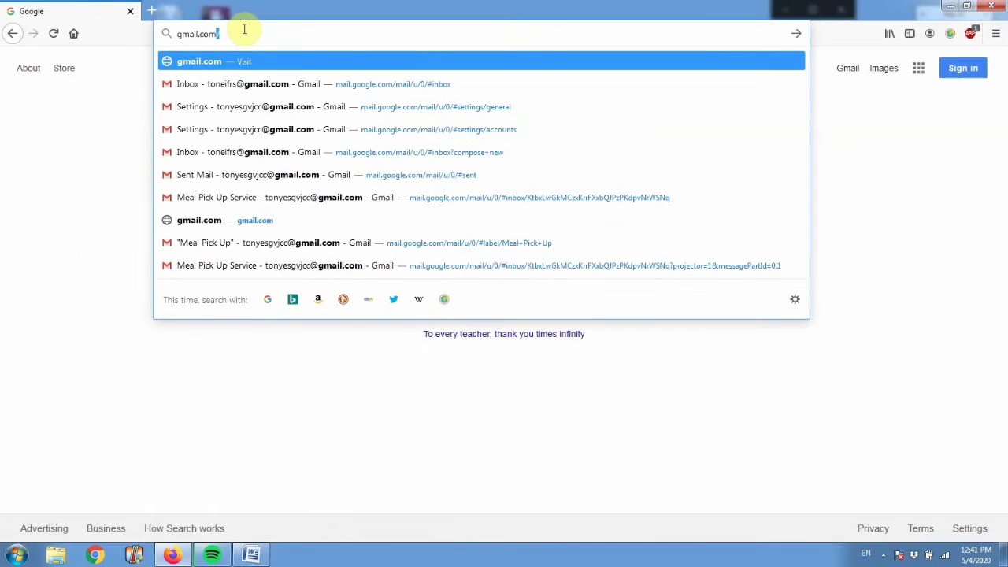
key("Return")
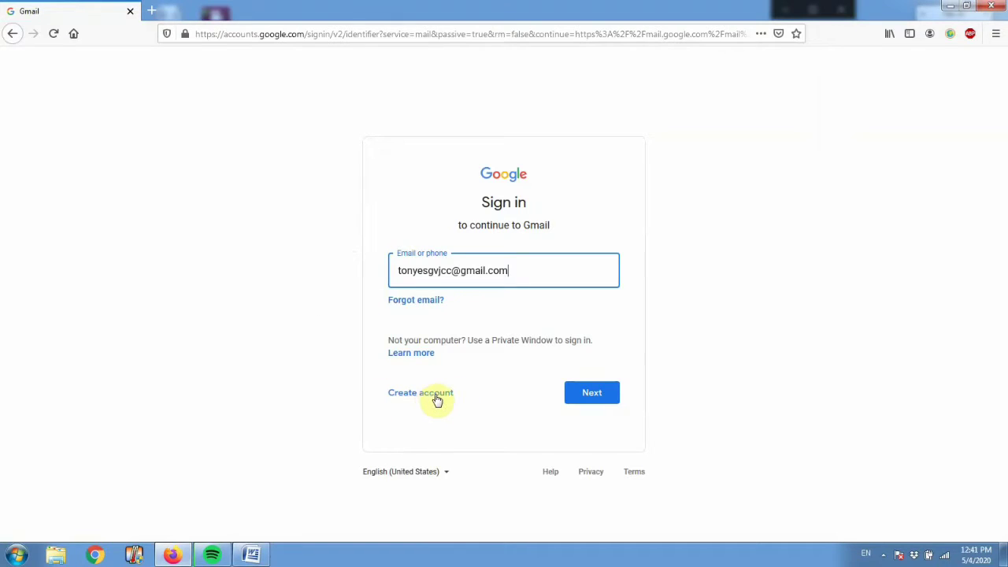
Choose Create account and pick 'For myself' to open the sign-up form.
left_click(438, 394)
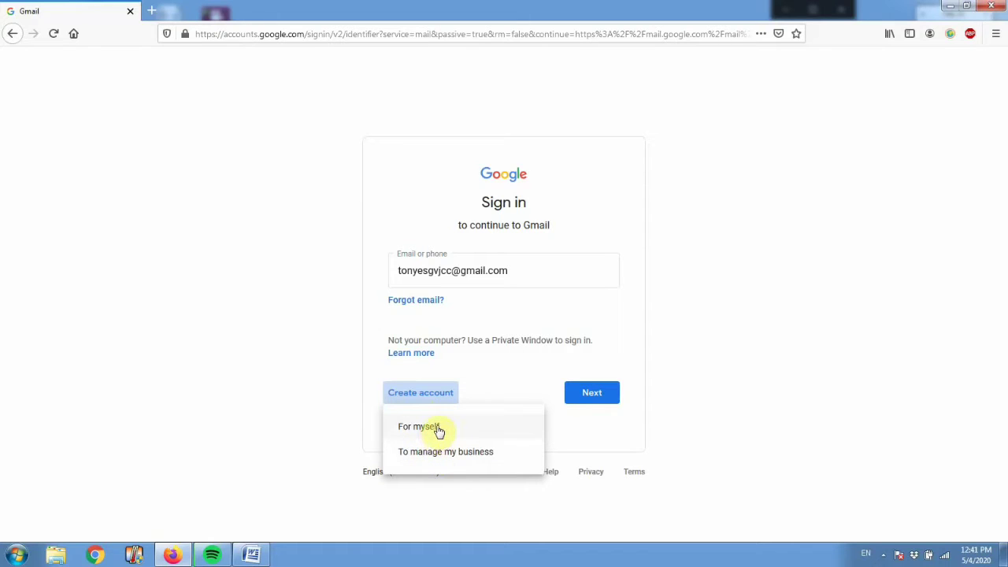
left_click(435, 430)
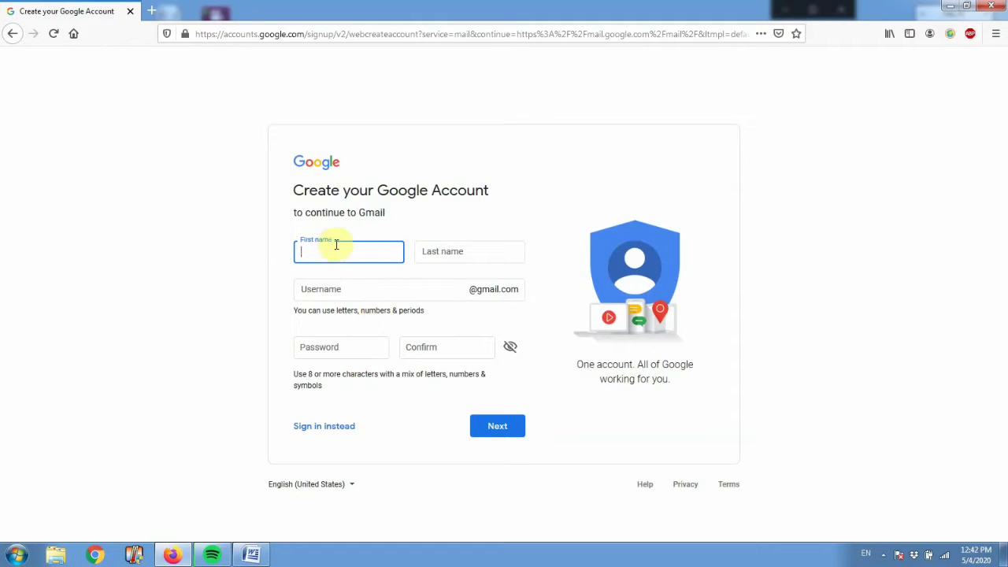
Enter the account holder's first and last name in the sign-up form.
key("Tab")
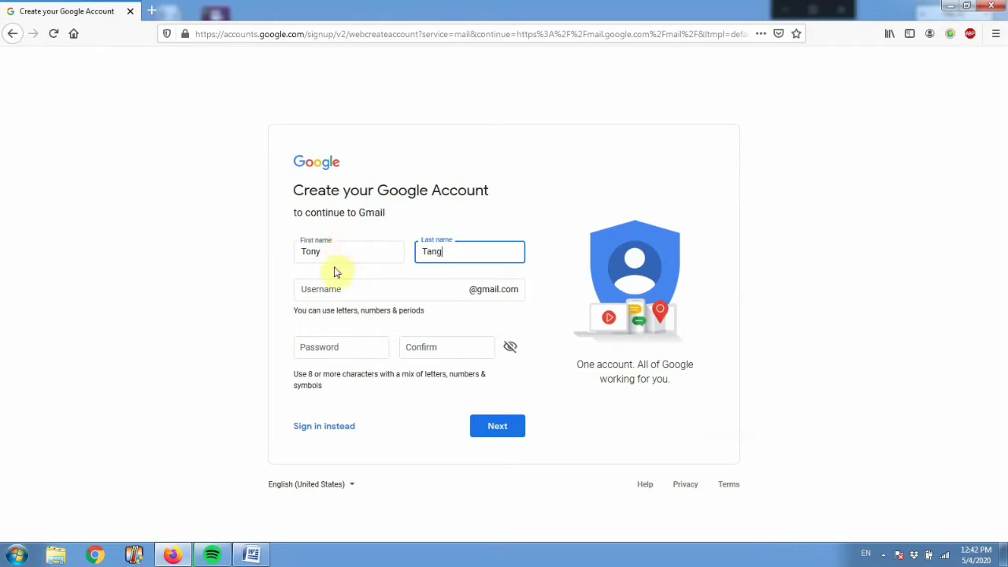
left_click(285, 299)
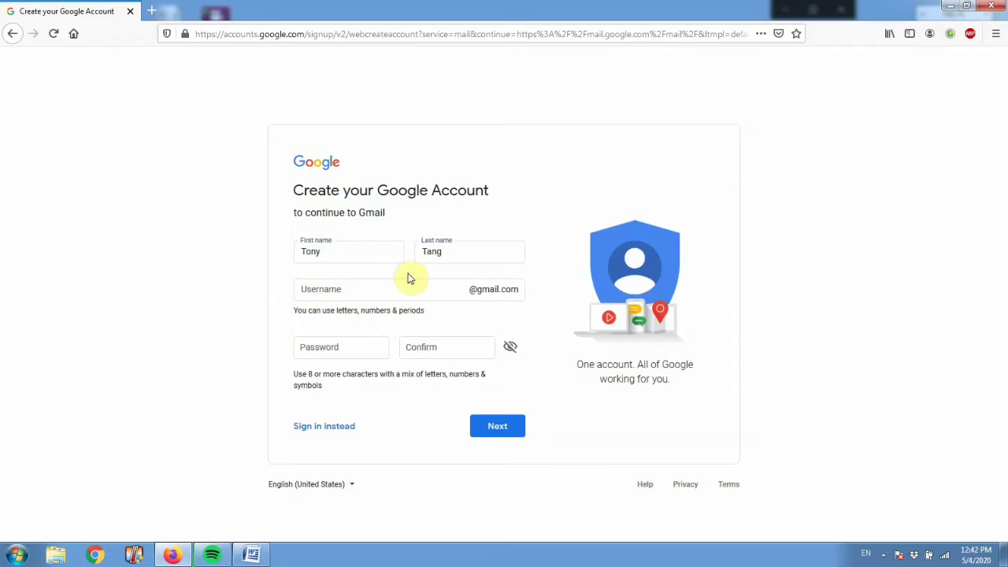
Get the cursor into the Username field, dismissing the saved-login suggestions.
left_click(338, 289)
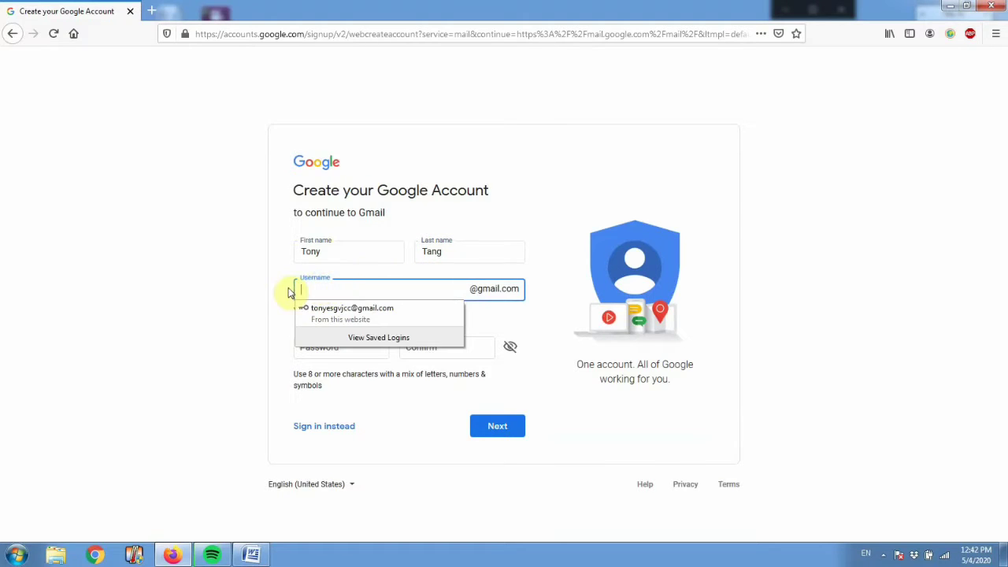
left_click(288, 292)
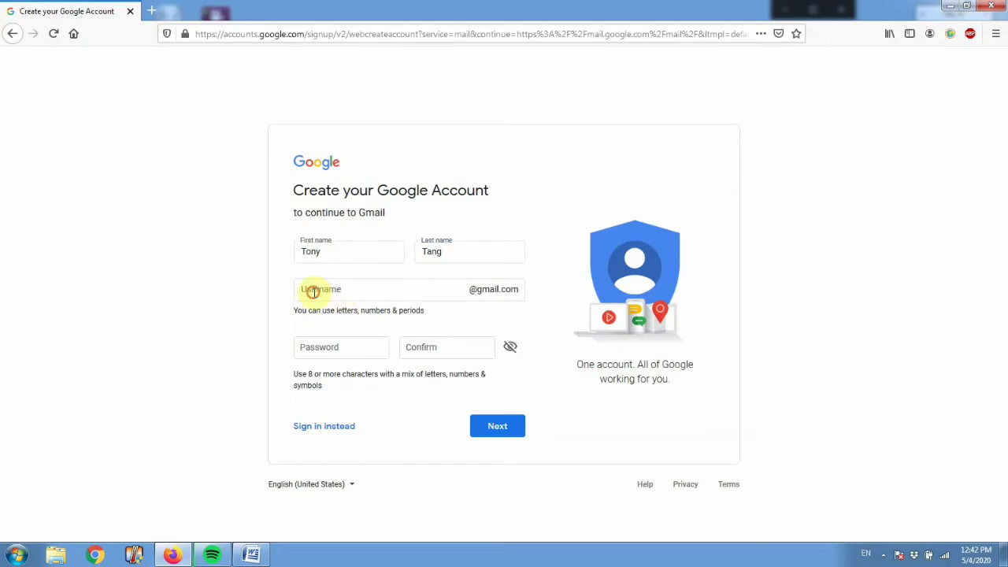
left_click(307, 291)
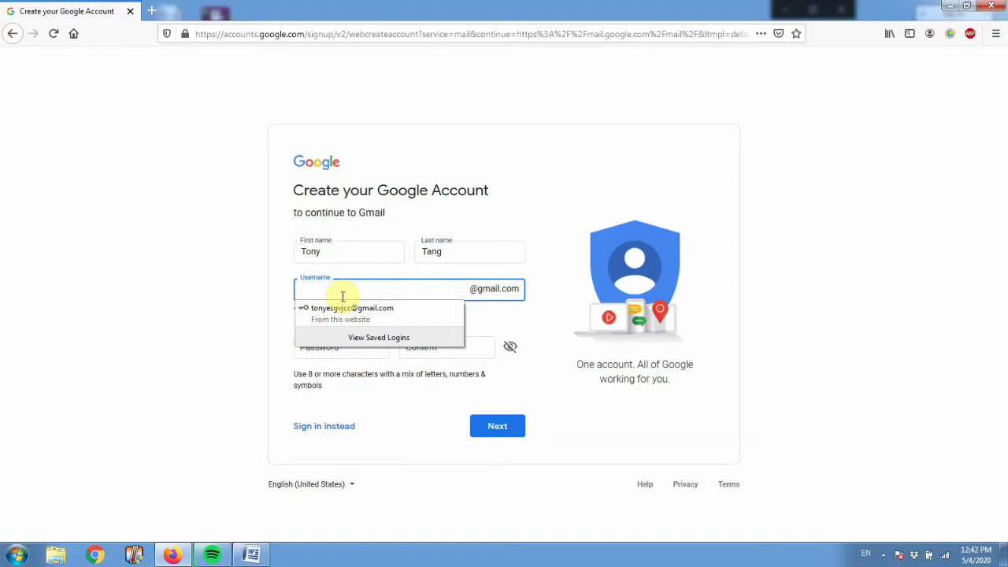
left_click(280, 332)
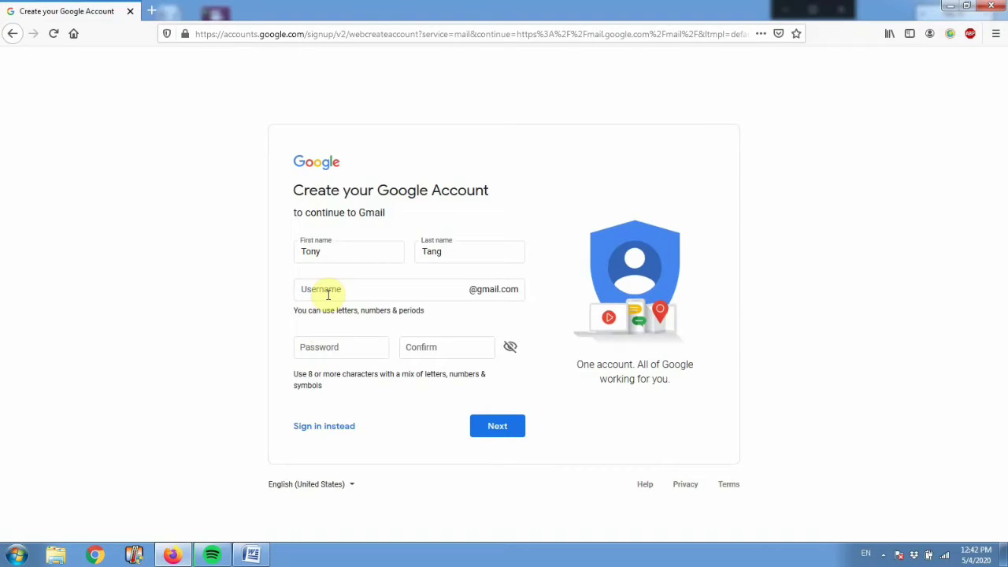
left_click(328, 294)
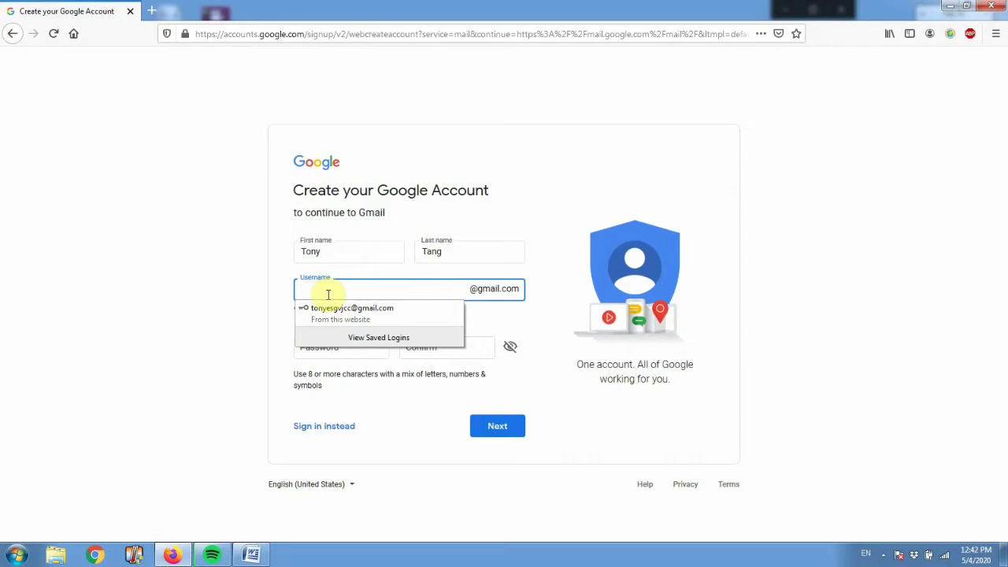
left_click(279, 308)
left_click(315, 293)
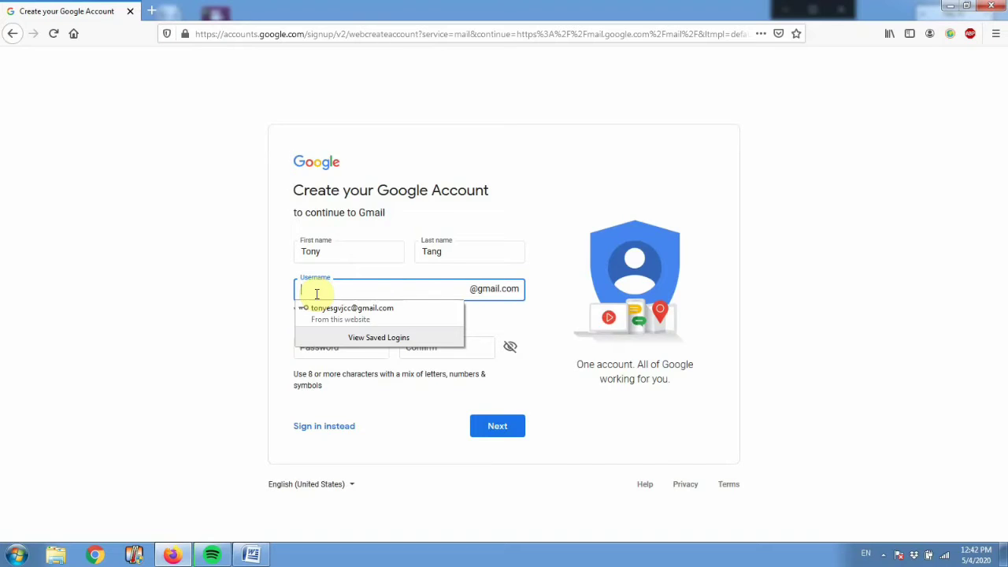
Enter the chosen Gmail username, correcting the first attempt.
type("ton")
type("yta")
key("BackSpace")
key("BackSpace")
key("BackSpace")
key("BackSpace")
key("BackSpace")
key("BackSpace")
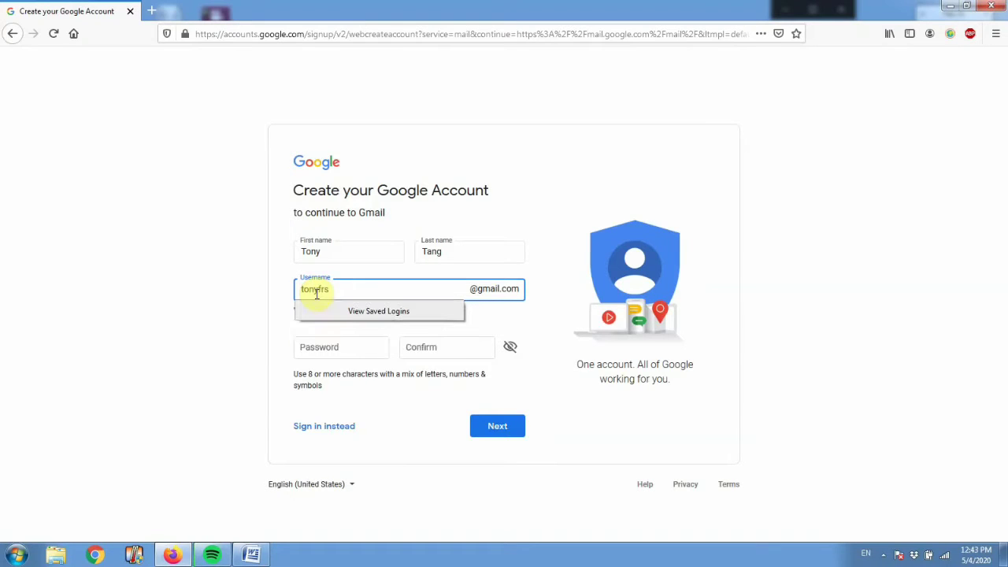
Fill in a matching password and confirmation, then continue to the personal details step.
key("Tab")
type("ab")
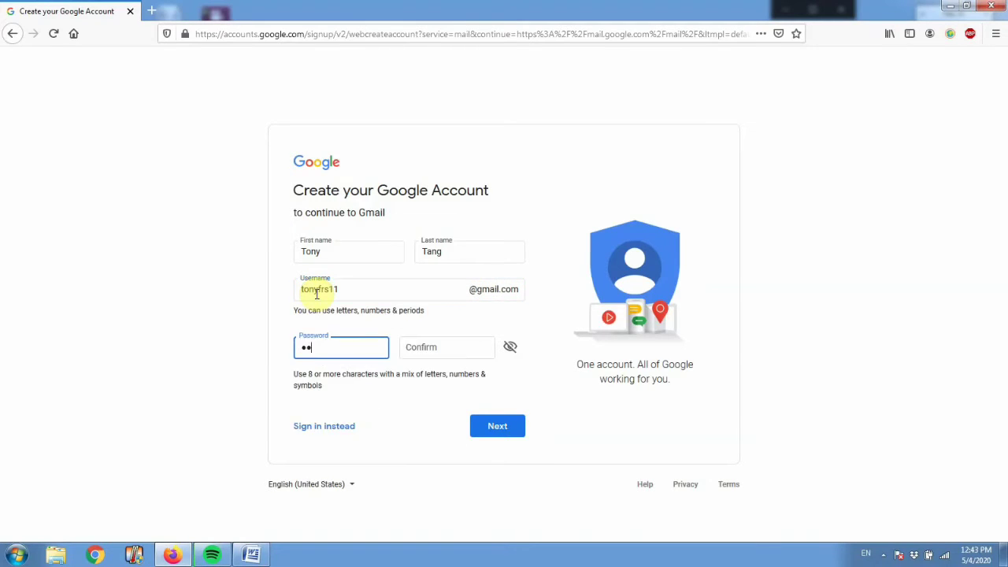
type("cdefghijk")
key("Tab")
type("a")
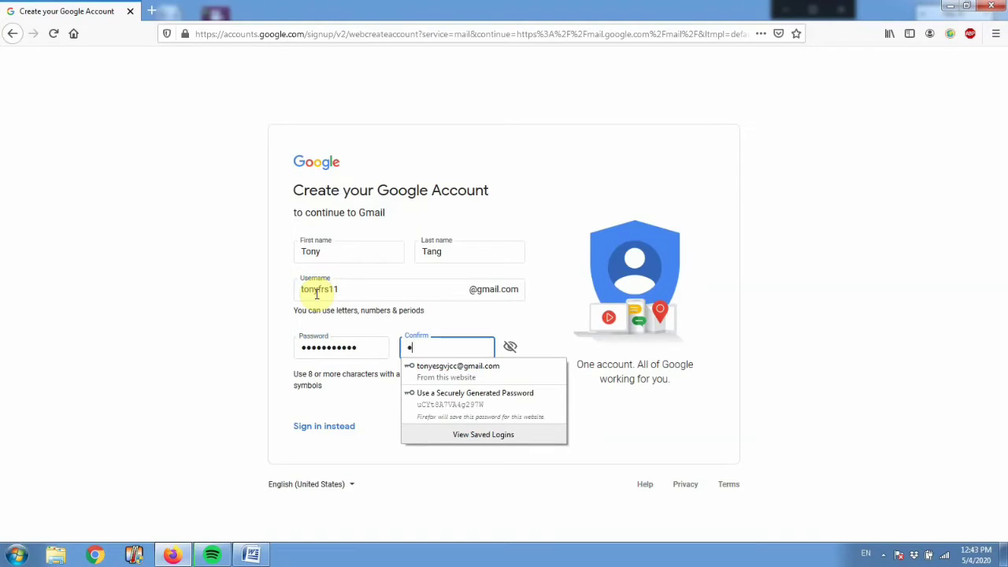
type("bcdefghi")
key("ctrl+a")
type("abc")
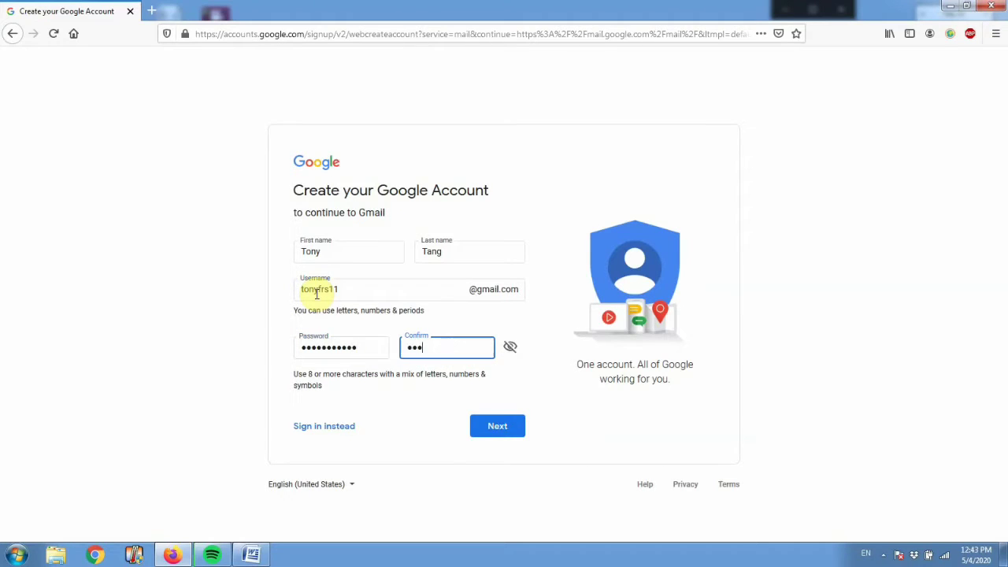
type("defghijk")
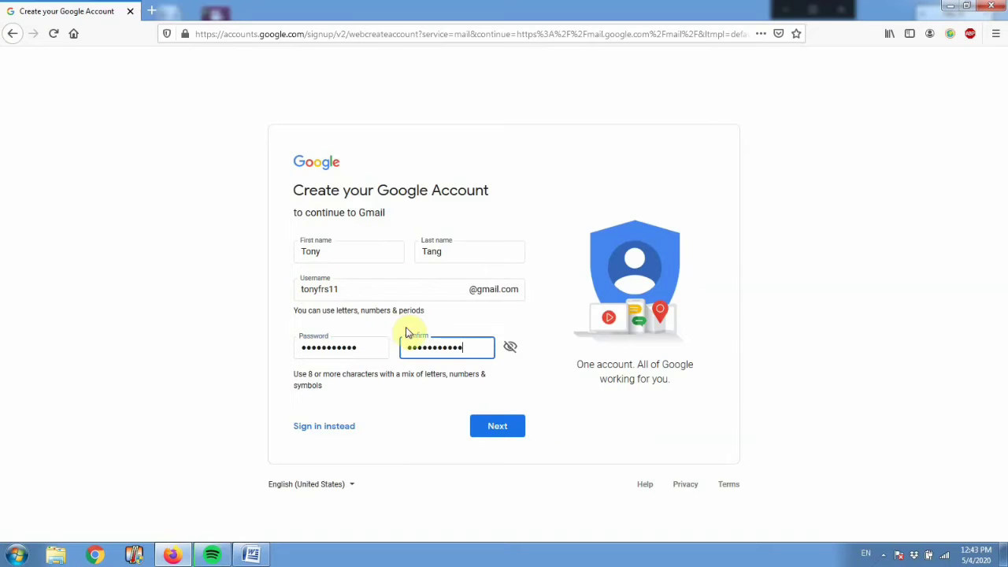
left_click(499, 435)
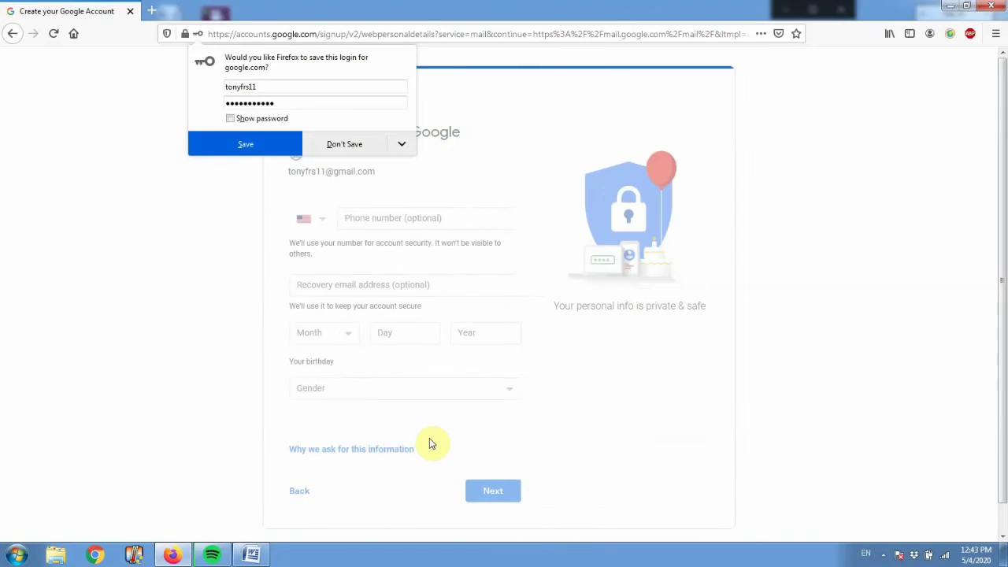
Decline Firefox's save-login prompt with Don't Save.
left_click(356, 144)
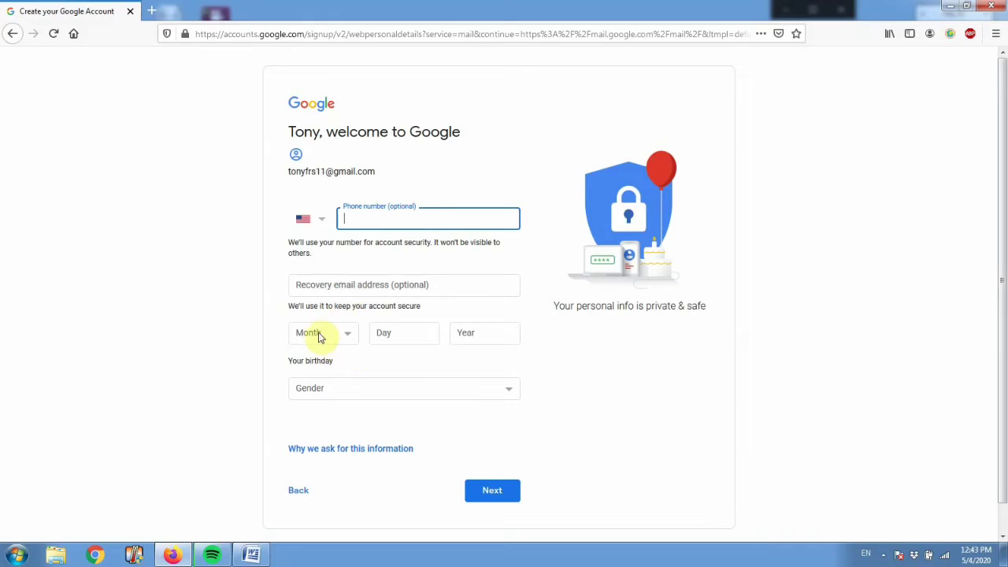
Enter birthday August 11, year 1696, and gender Male, then submit.
left_click(348, 334)
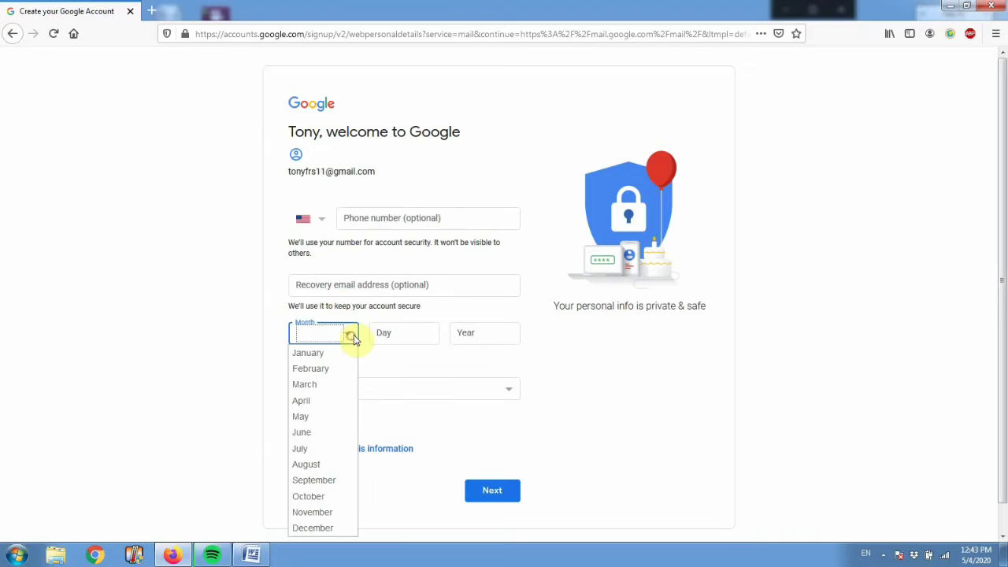
left_click(331, 464)
left_click(414, 336)
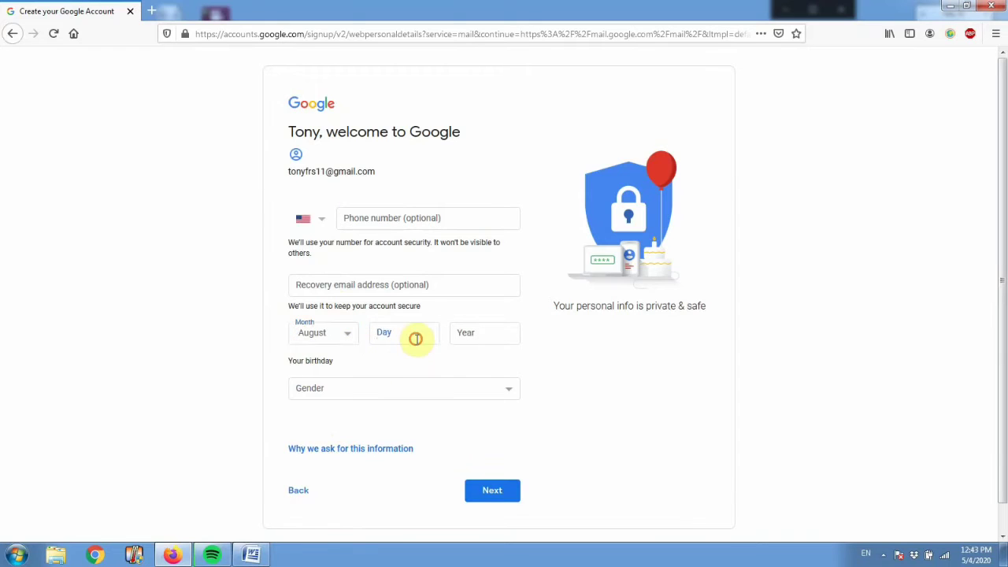
type("11")
left_click(501, 327)
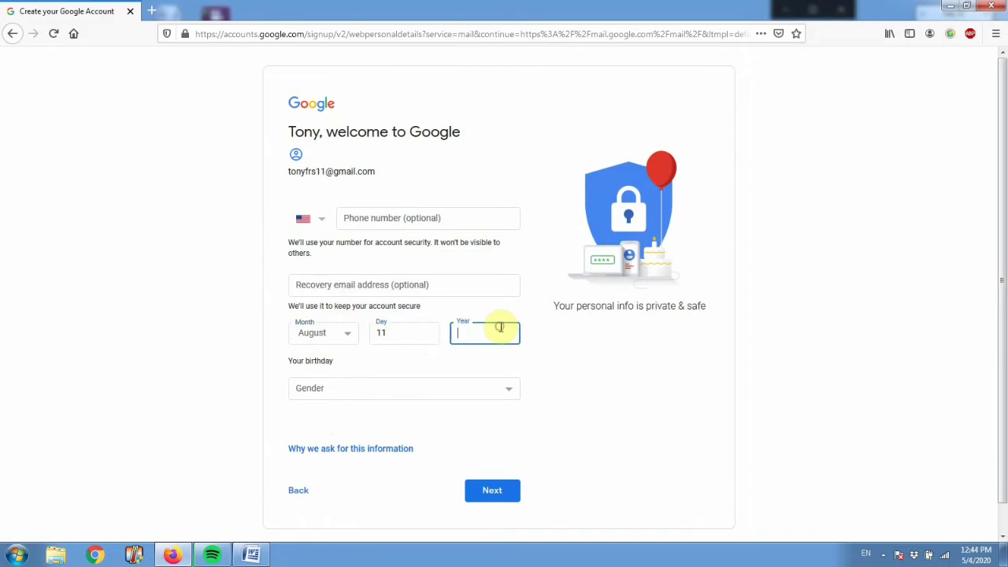
type("1696")
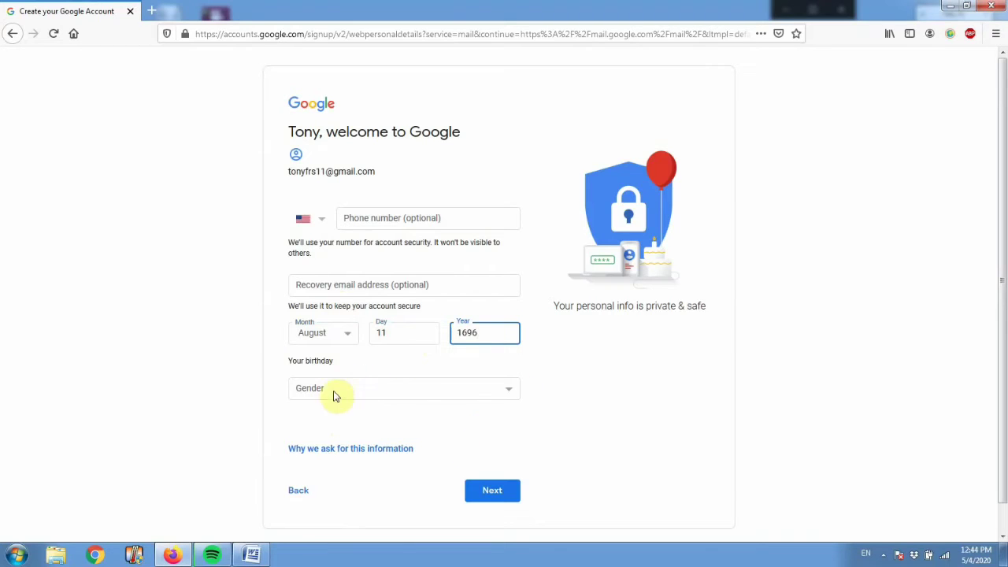
left_click(509, 394)
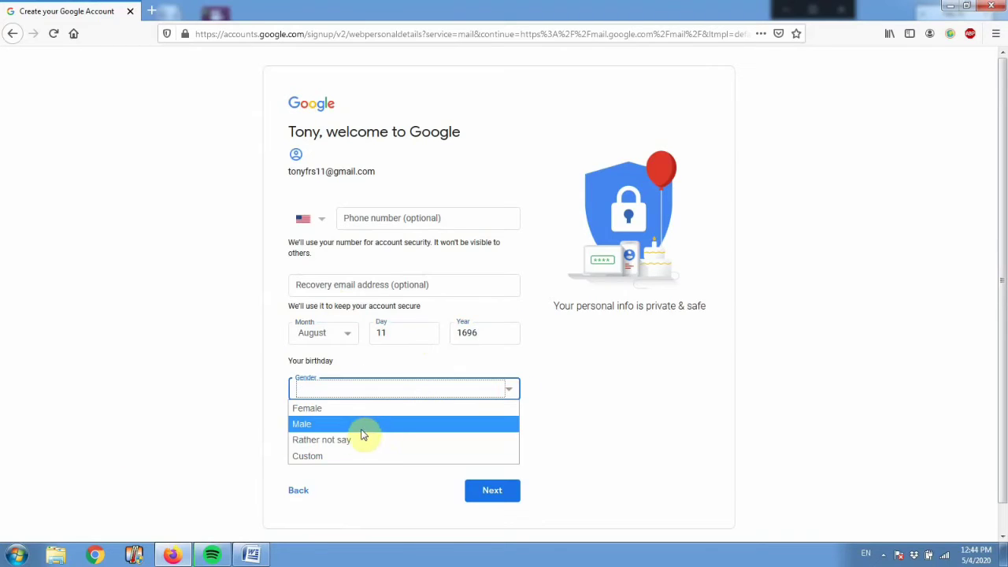
left_click(360, 428)
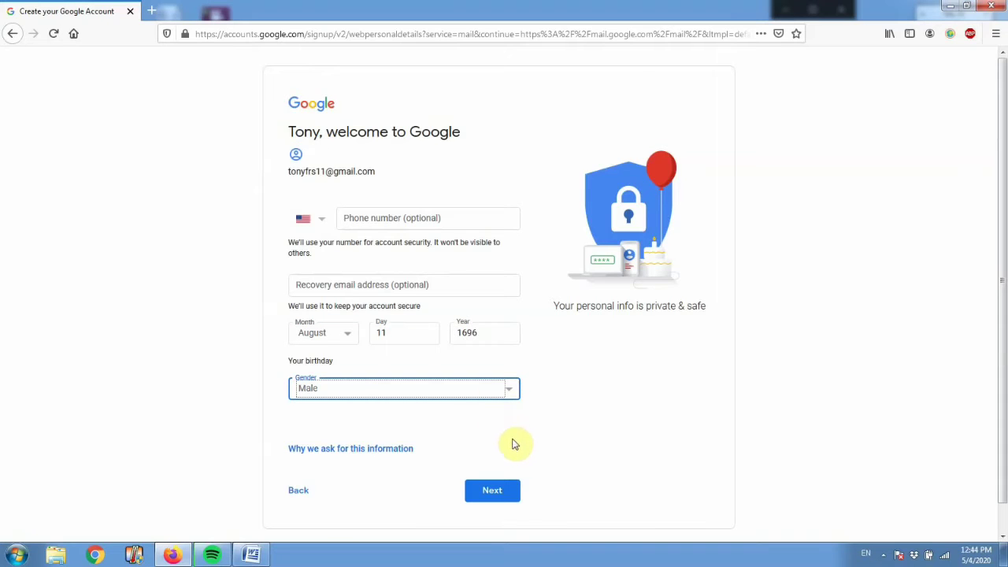
left_click(503, 499)
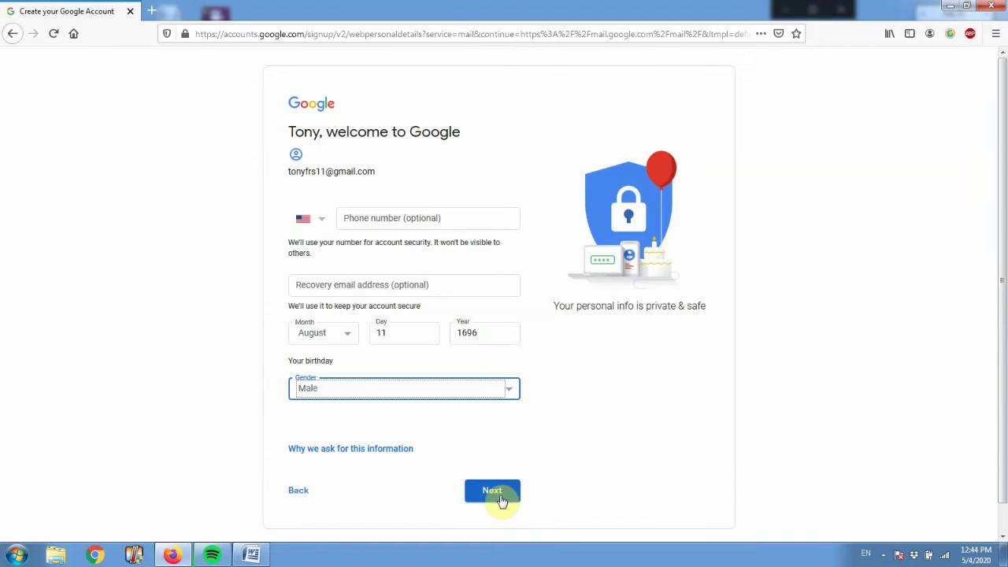
left_click(501, 498)
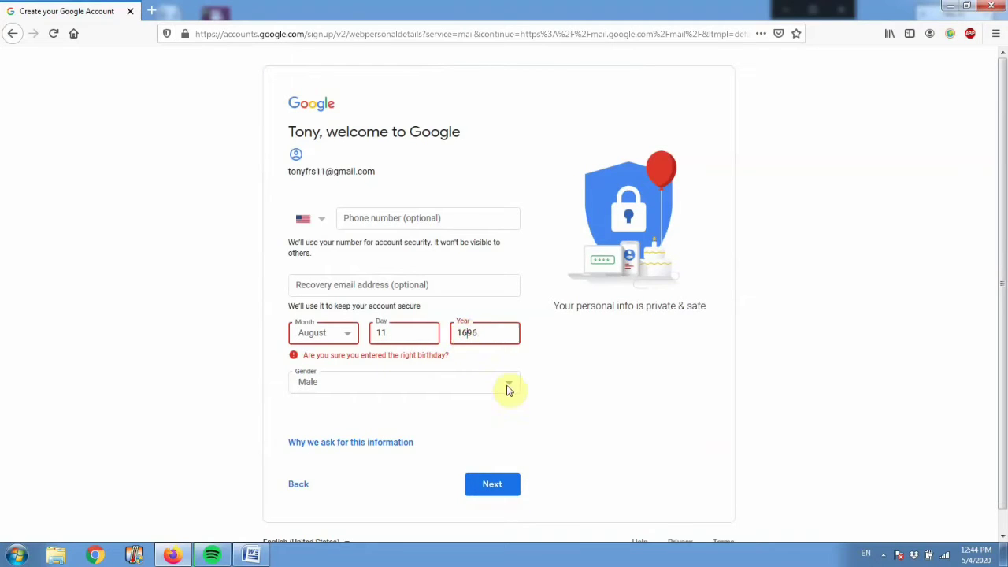
Correct the birth year from 1696 to 1996 and submit again.
key("BackSpace")
type("9")
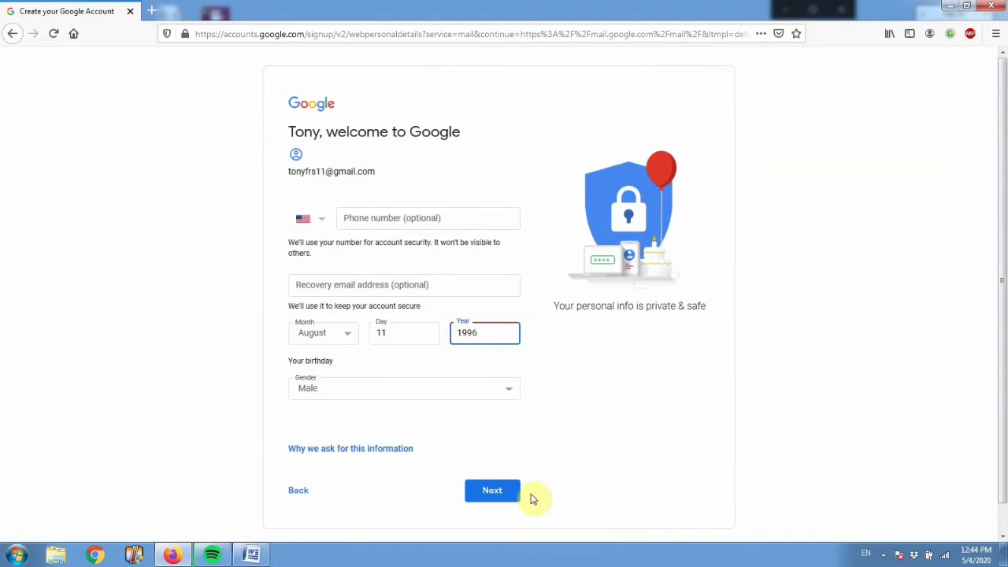
left_click(491, 499)
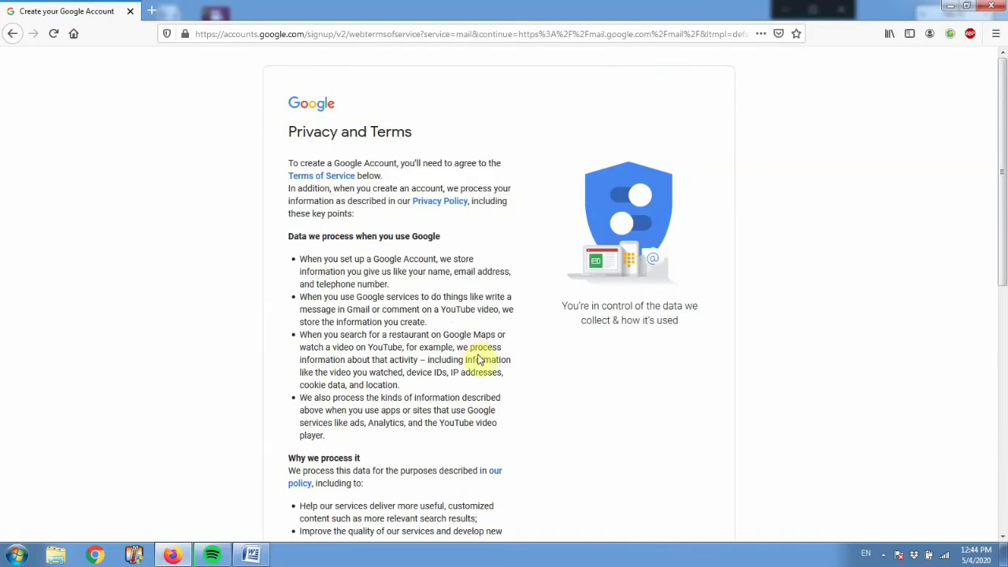
Scroll through the Privacy and Terms text and accept it with I agree.
left_click(380, 335)
scroll(456, 335, "down", 3)
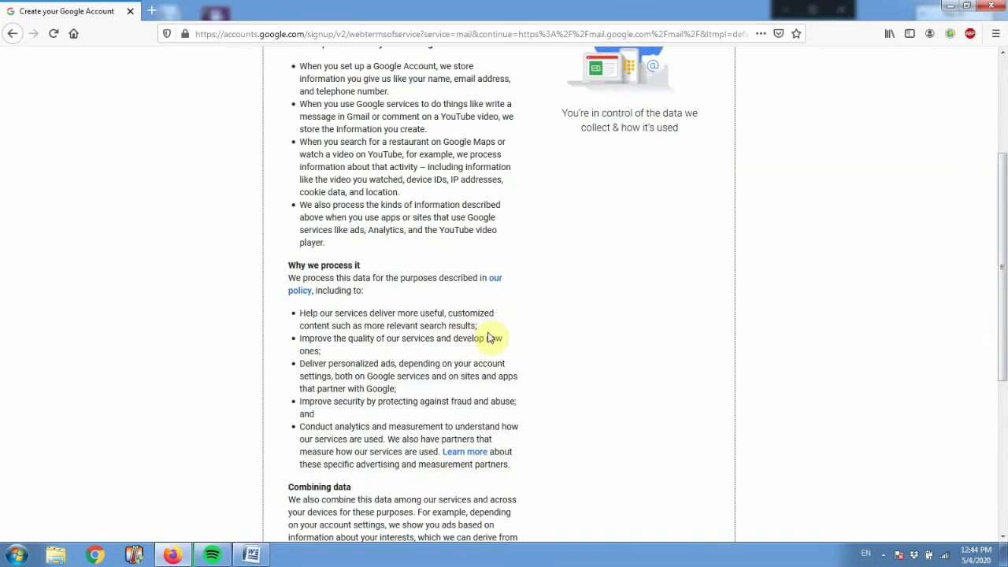
scroll(492, 338, "up", 3)
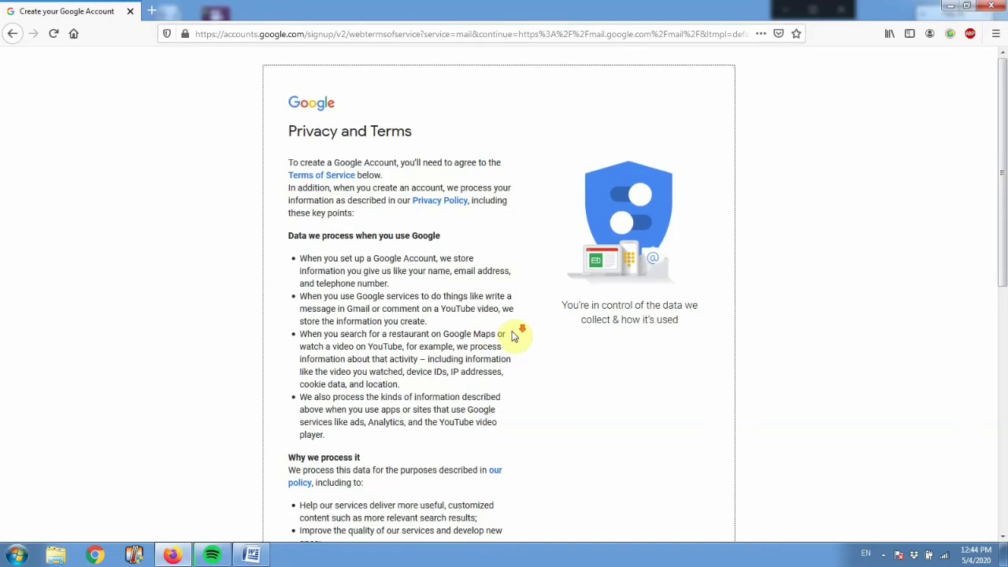
scroll(484, 335, "down", 4)
scroll(480, 277, "down", 3)
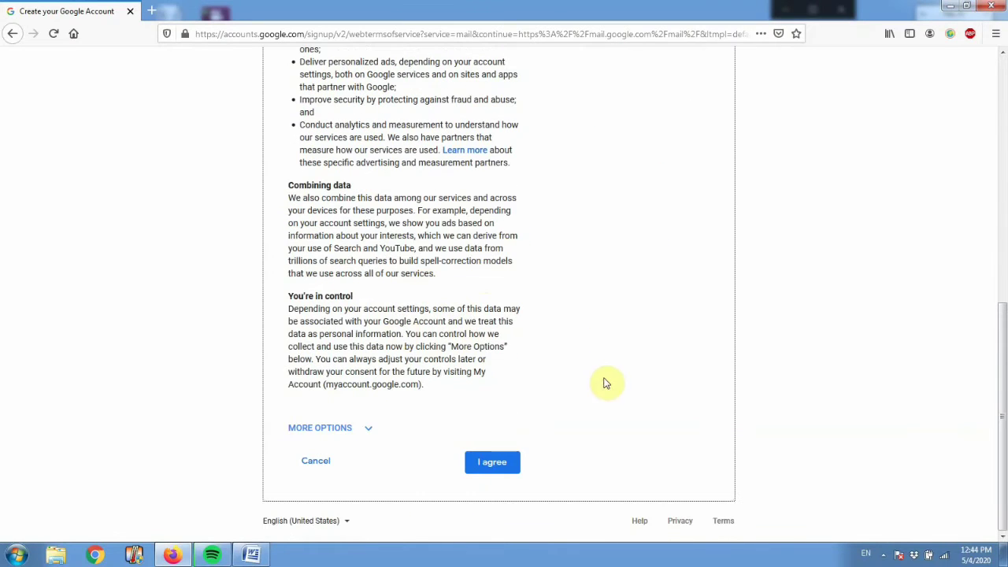
left_click(498, 469)
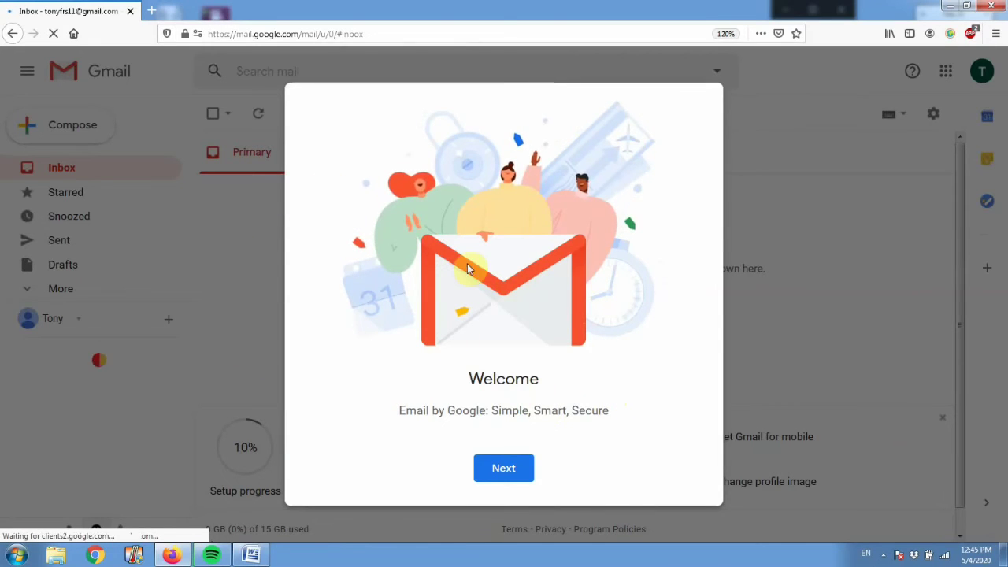
Step past the welcome screen, preview Comfortable and Compact, then keep the Default view.
left_click(511, 475)
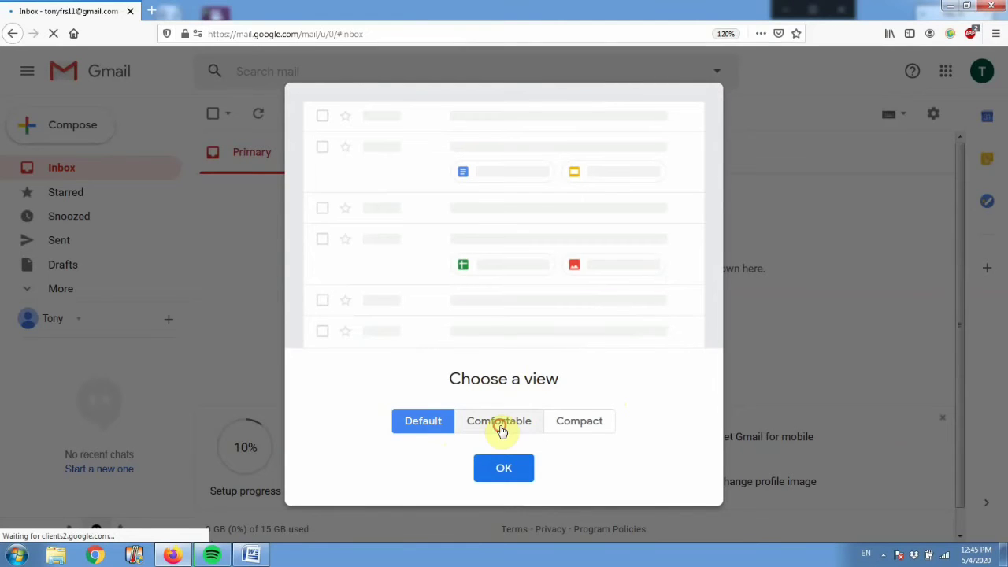
left_click(501, 430)
left_click(570, 426)
left_click(502, 423)
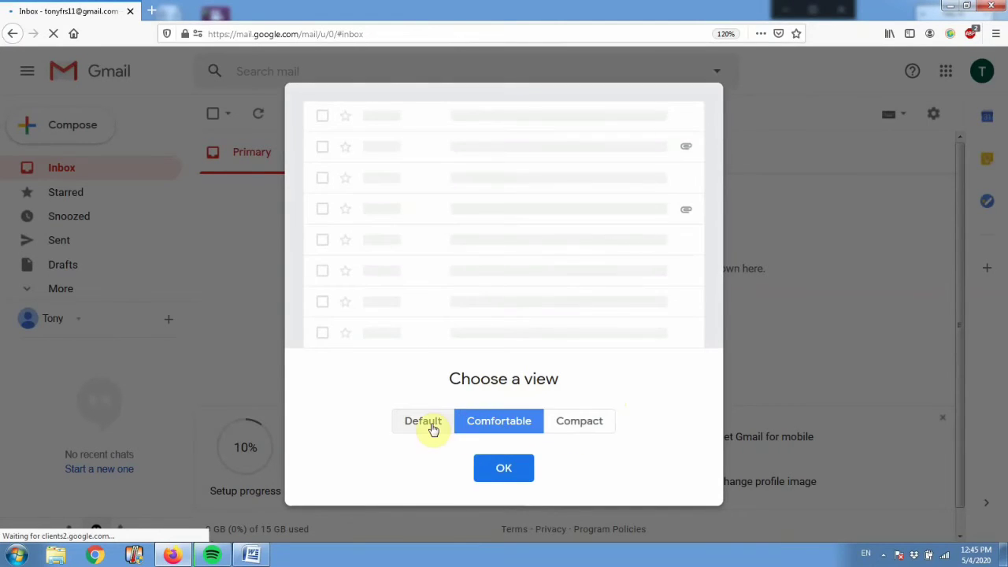
left_click(432, 429)
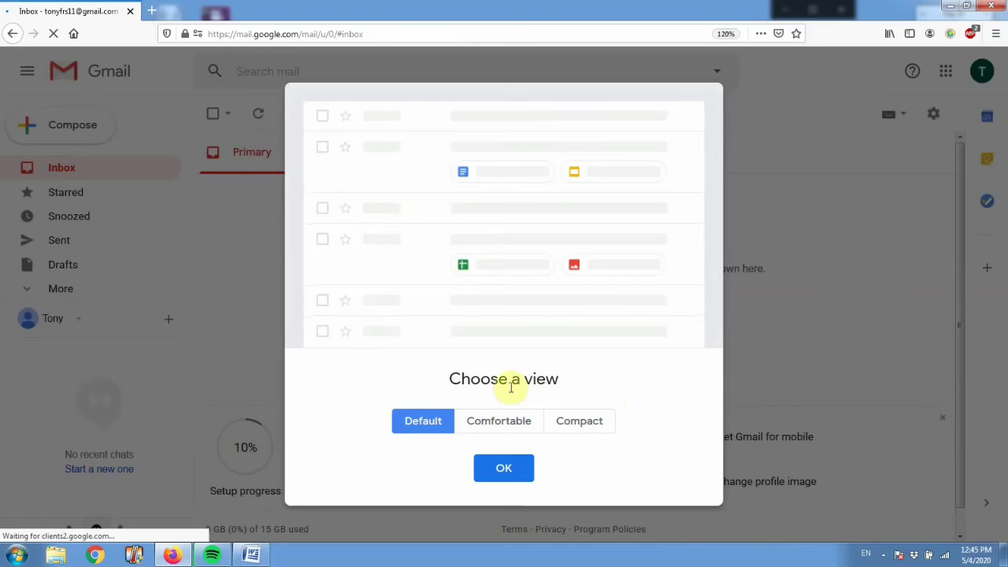
left_click(511, 477)
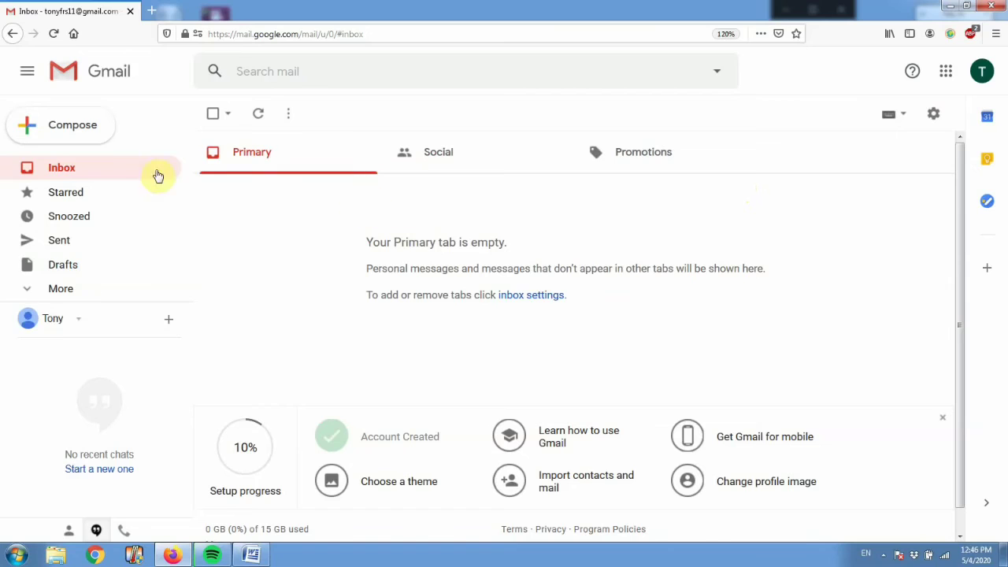
Compose a new message, dismiss the signatures tip, and enter the recipient's e-mail address.
left_click(93, 141)
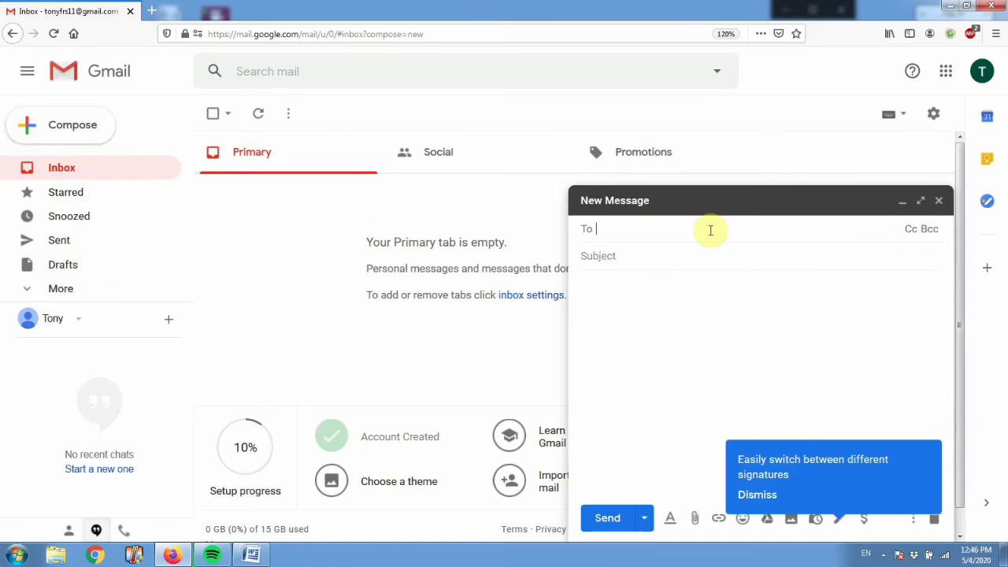
left_click(772, 307)
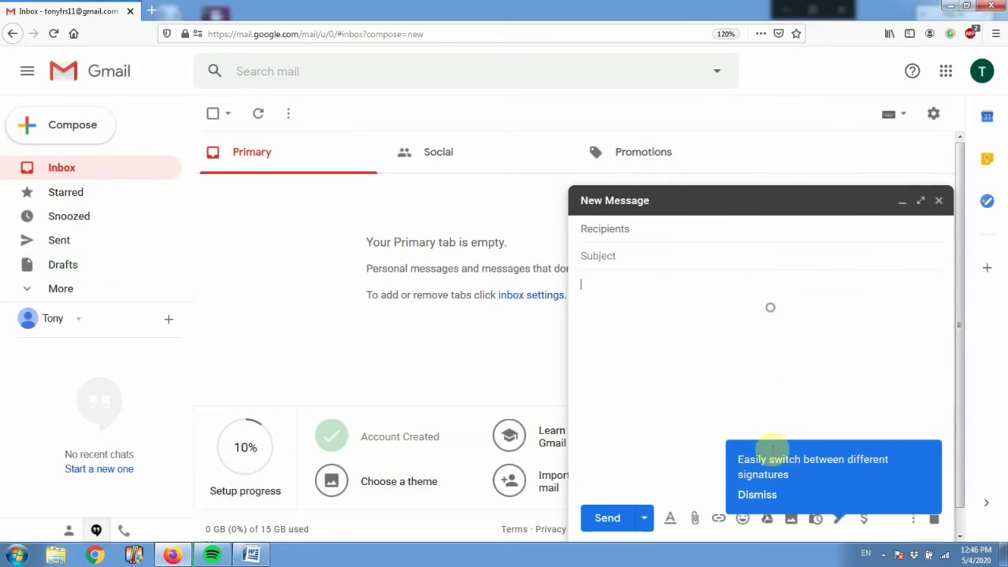
left_click(769, 495)
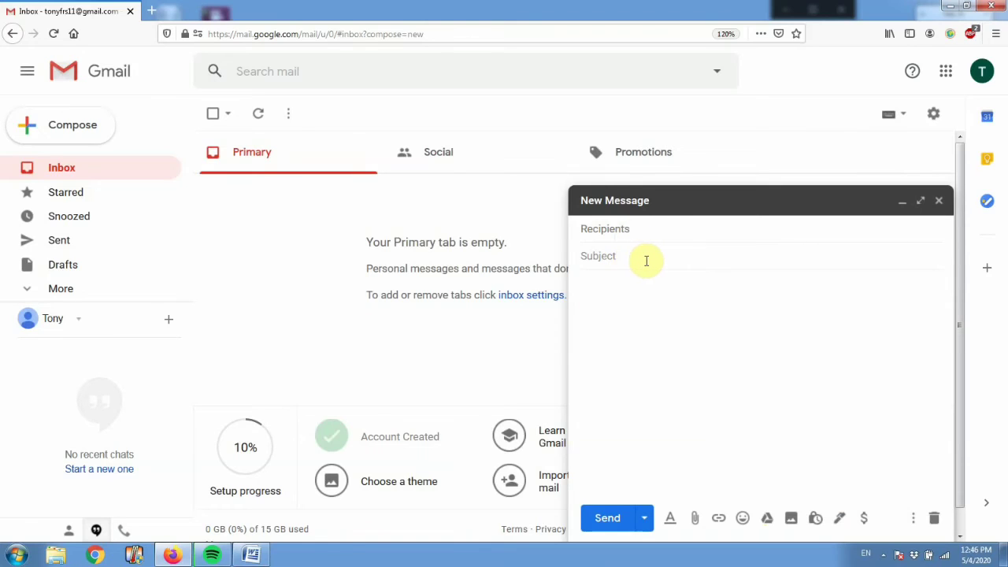
left_click(607, 232)
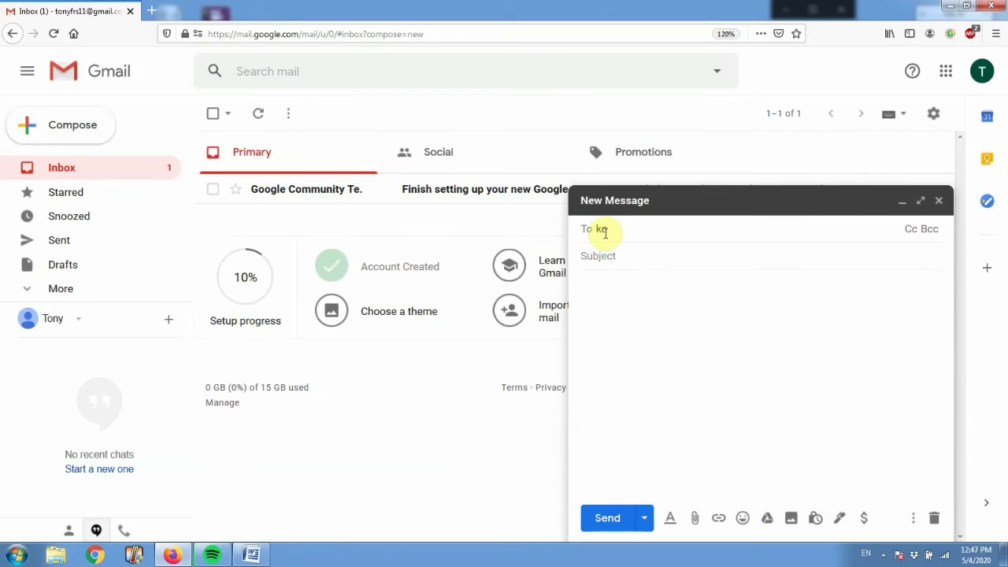
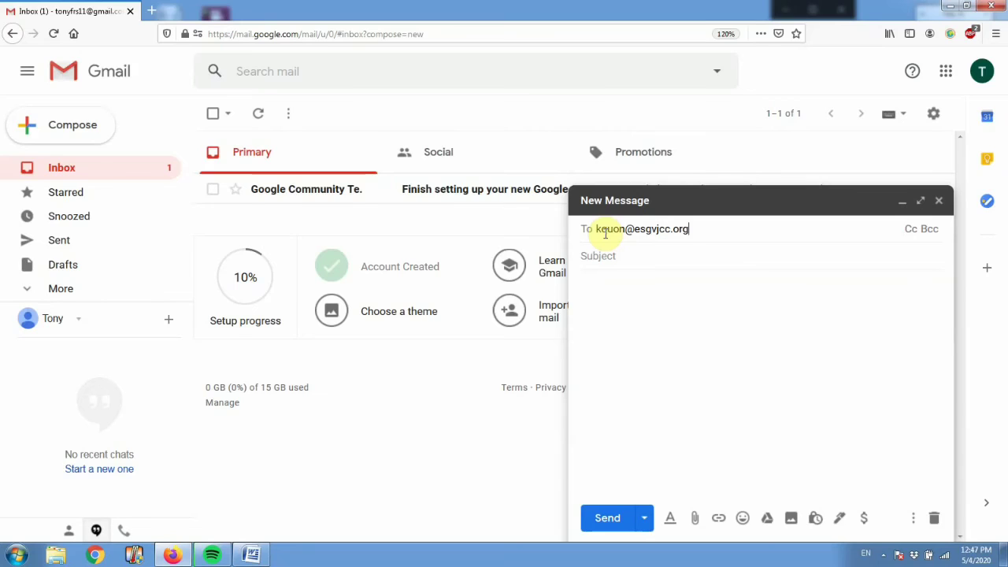
left_click(673, 262)
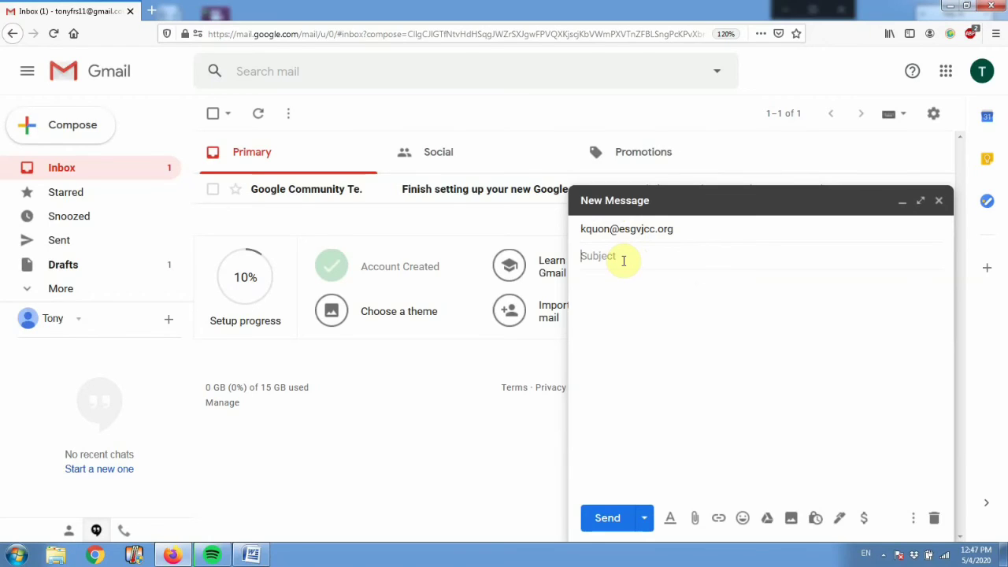
Enter the subject 'Testing' and a greeting to the recipient in the body.
type("Testing")
left_click(653, 300)
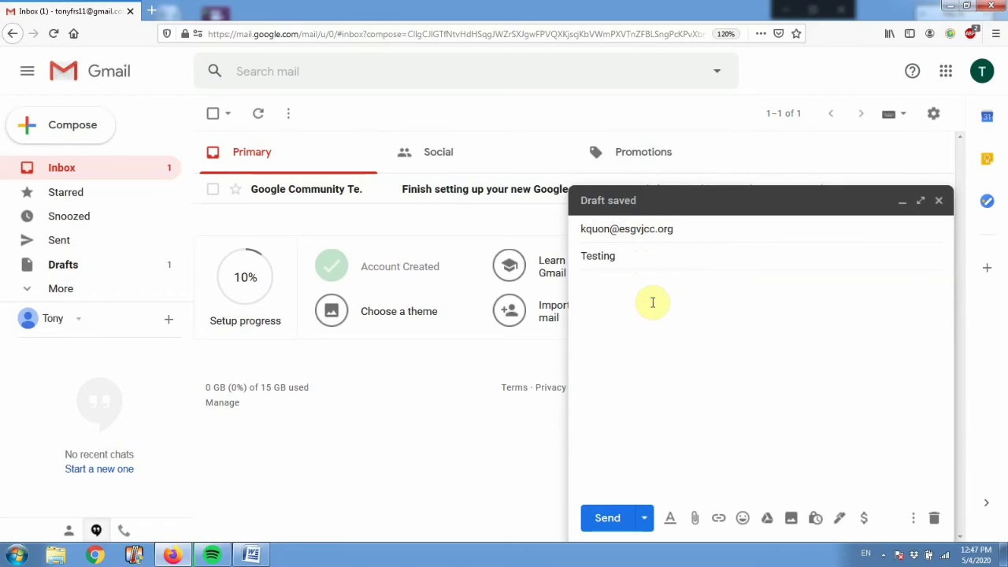
type("Hello Kyler")
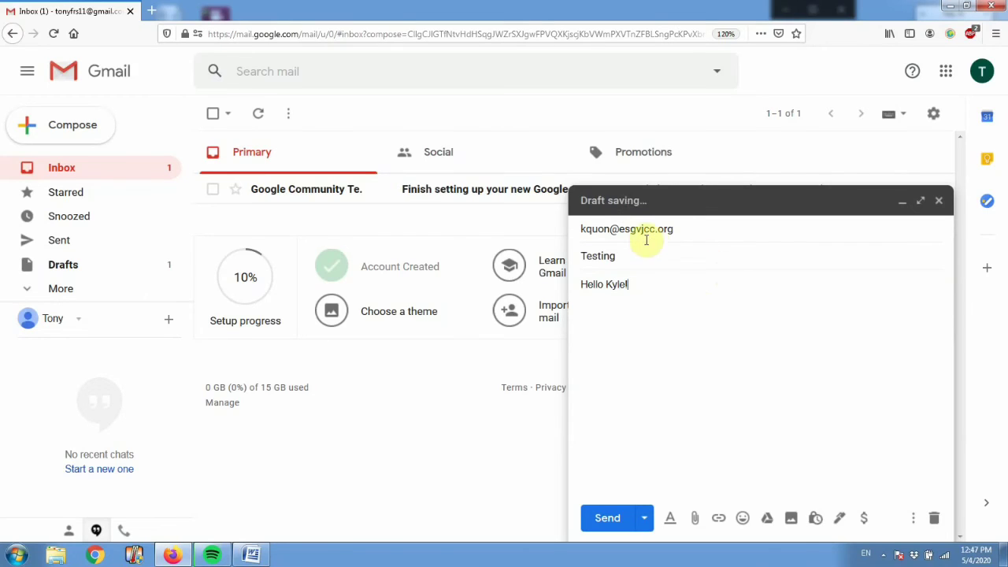
Add the line 'I hope that you are doing well!' below the greeting.
left_click(690, 230)
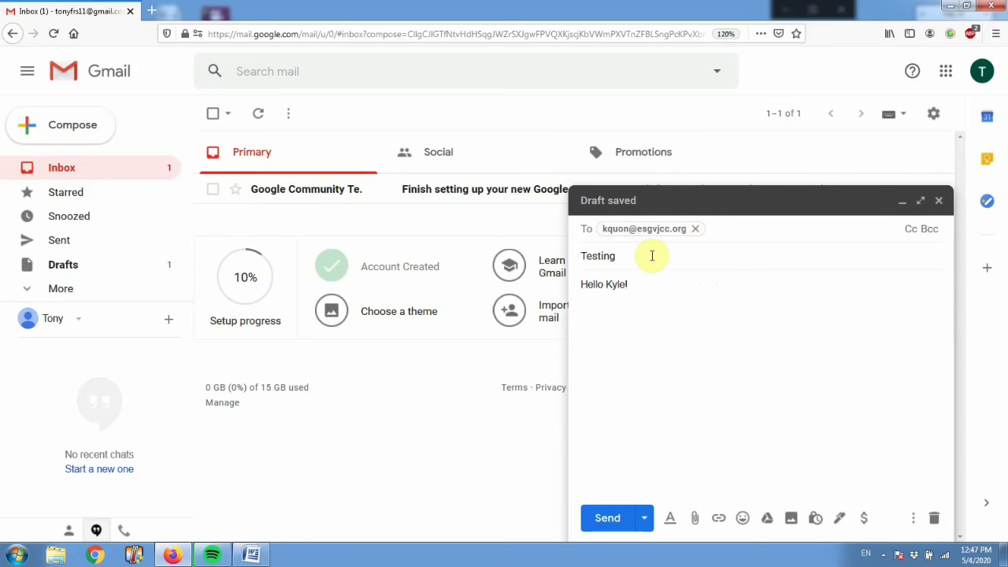
left_click(653, 256)
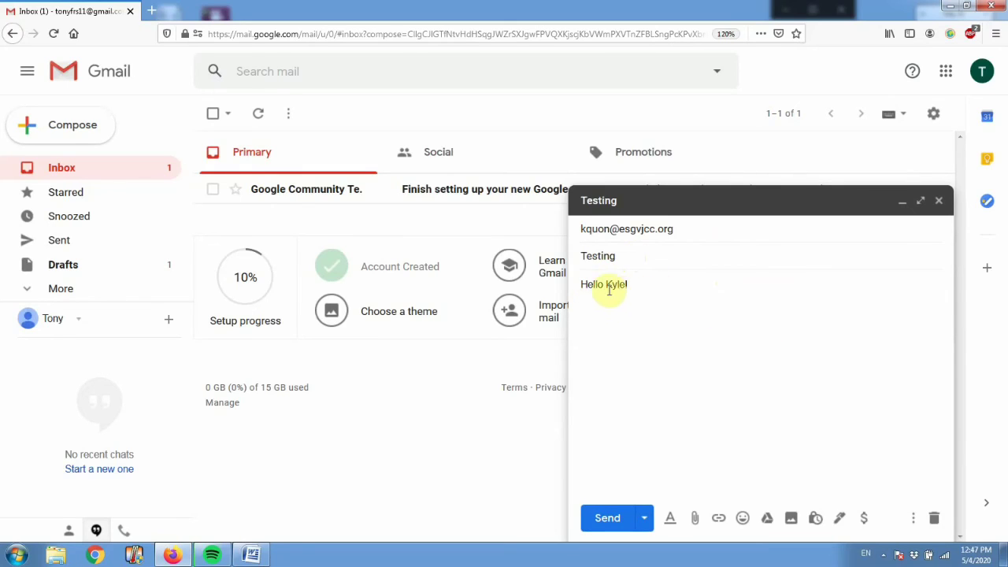
left_click(583, 285)
left_click(752, 367)
left_click(706, 331)
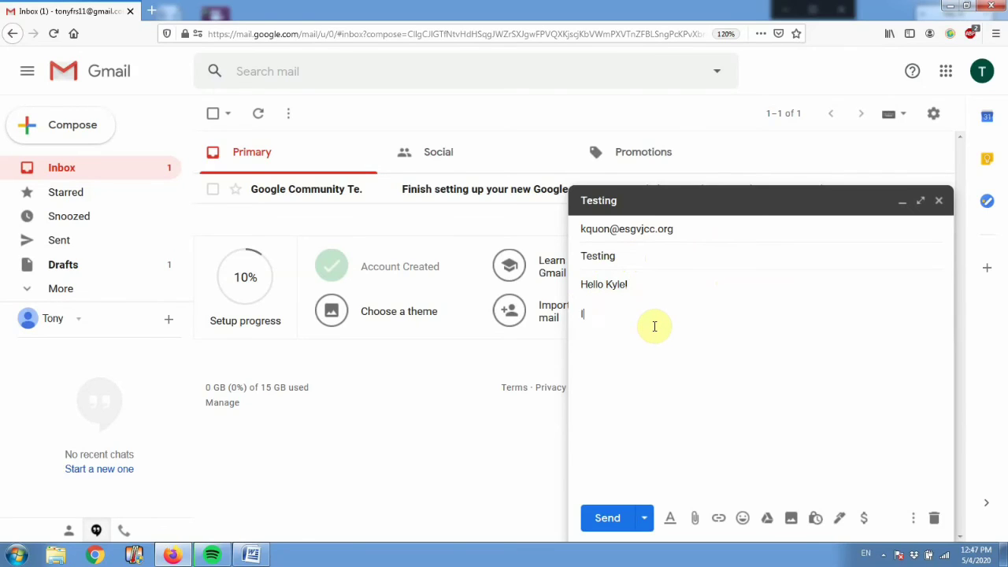
type("I hope that you are")
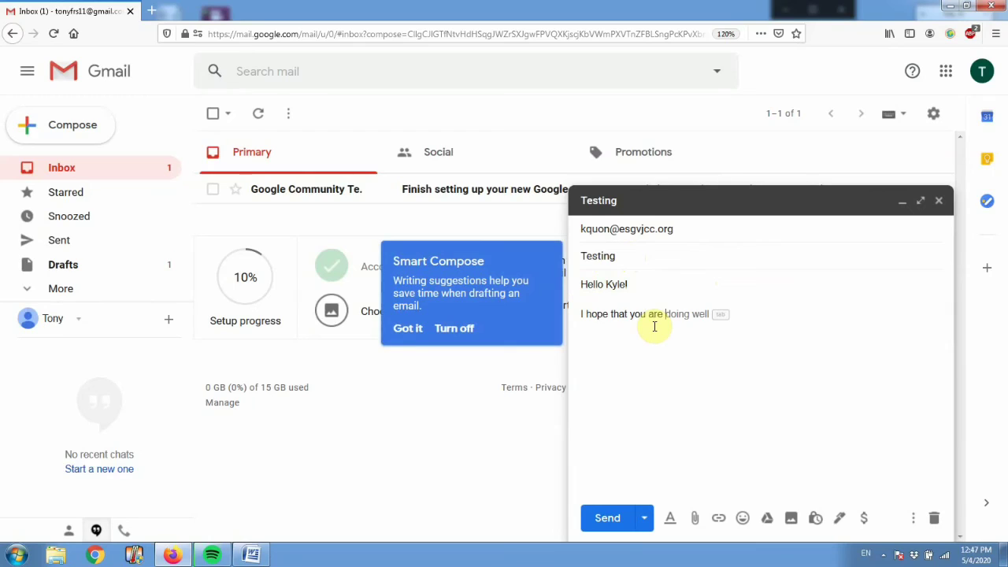
type(" doing well!")
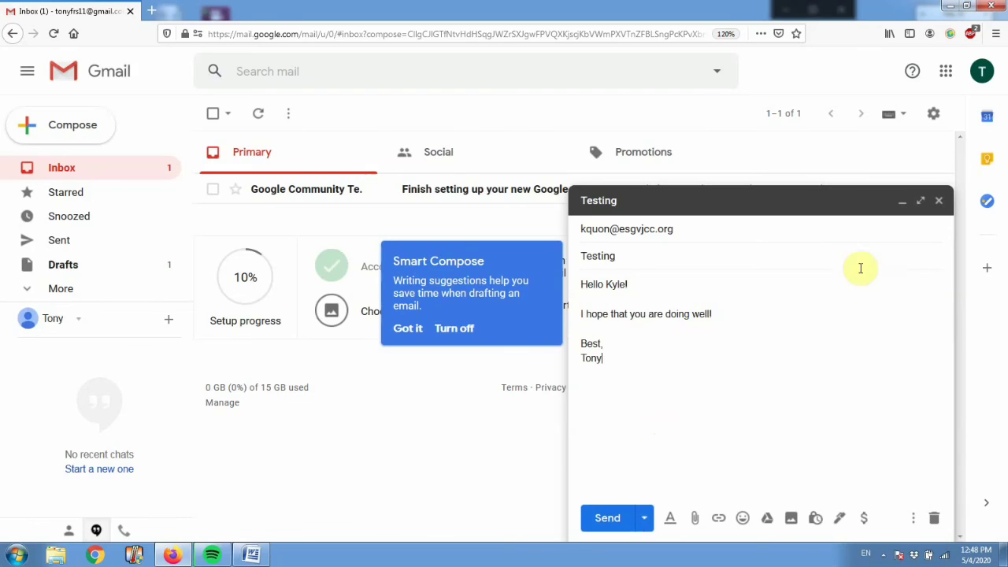
Save the 'Testing' draft and read Google's 'Finish setting up your new Google Account' welcome email.
left_click(942, 204)
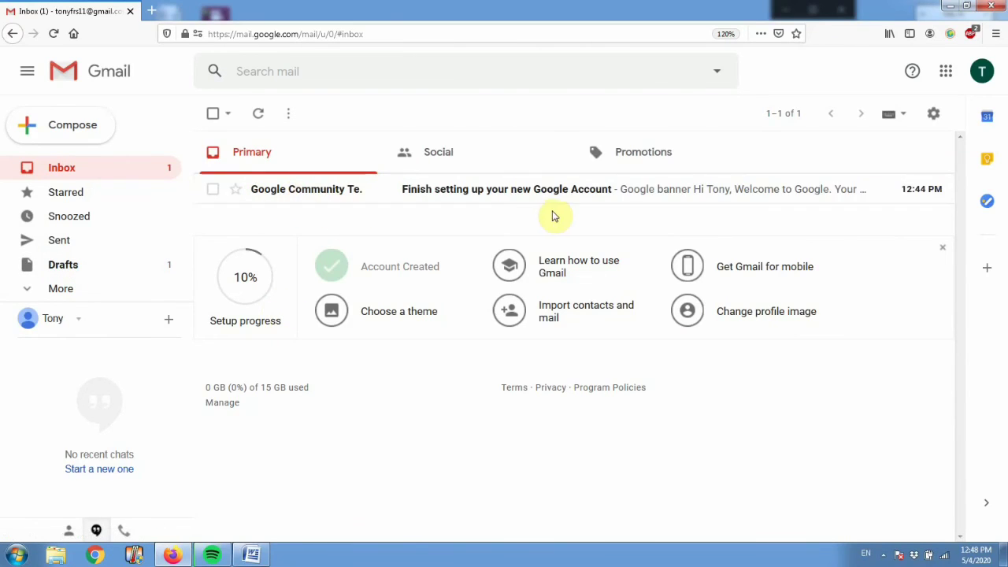
left_click(302, 195)
scroll(666, 356, "down", 5)
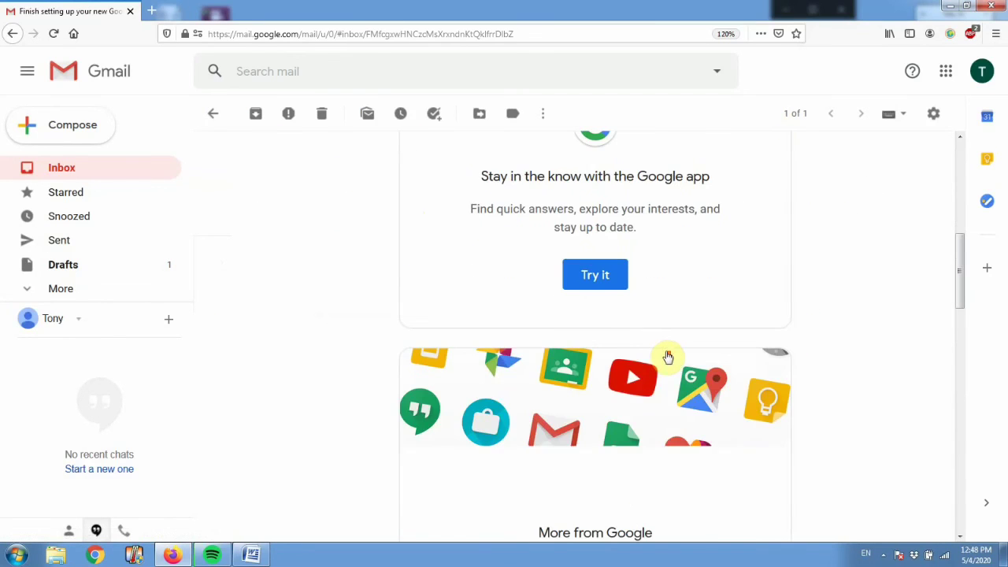
scroll(658, 351, "up", 3)
scroll(678, 358, "down", 10)
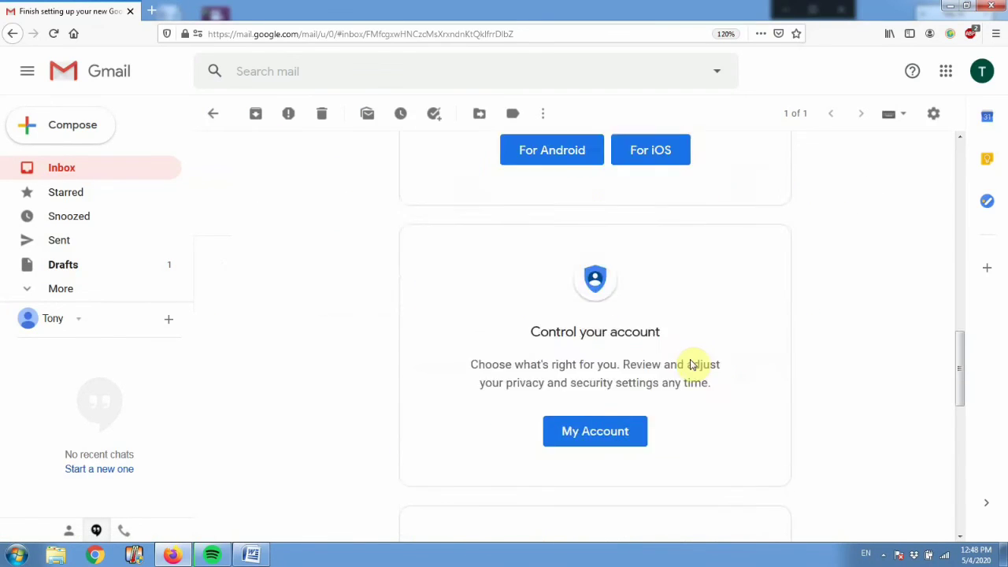
scroll(690, 364, "down", 5)
scroll(696, 358, "up", 10)
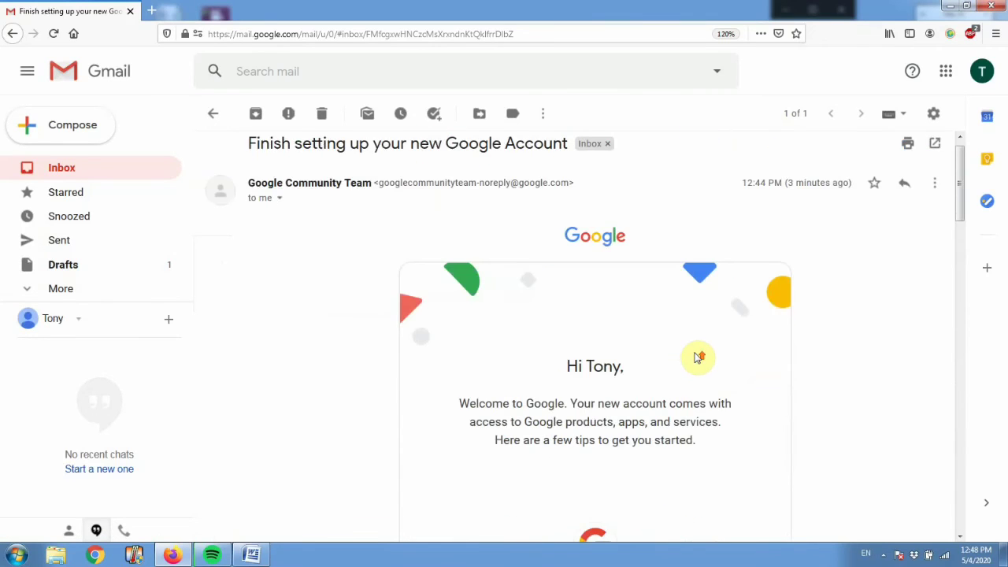